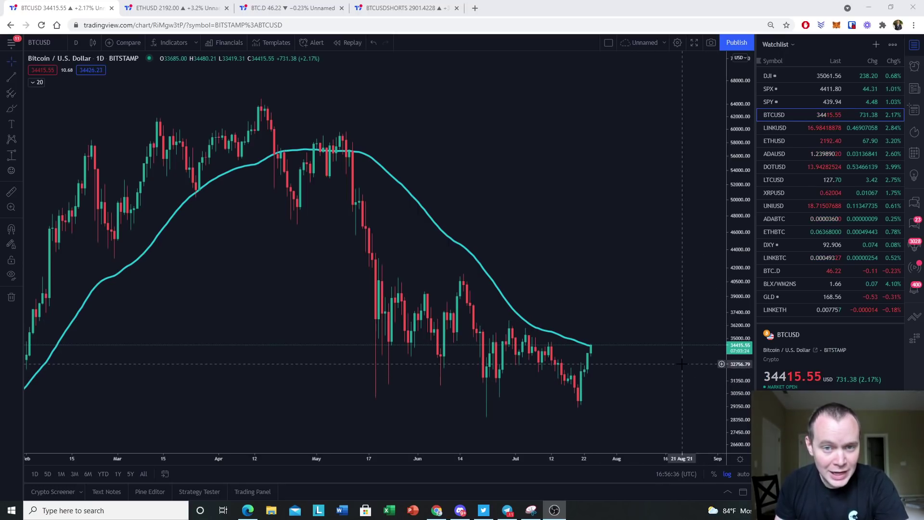
Circle with the brush where price meets the moving average in late January, late March and early May 2021
scroll(655, 331, "up", 3)
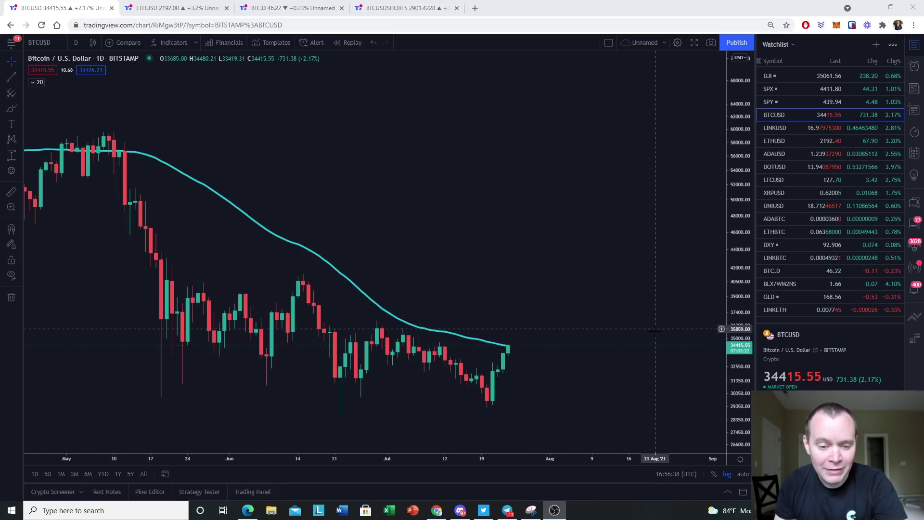
left_click_drag(655, 331, 729, 183)
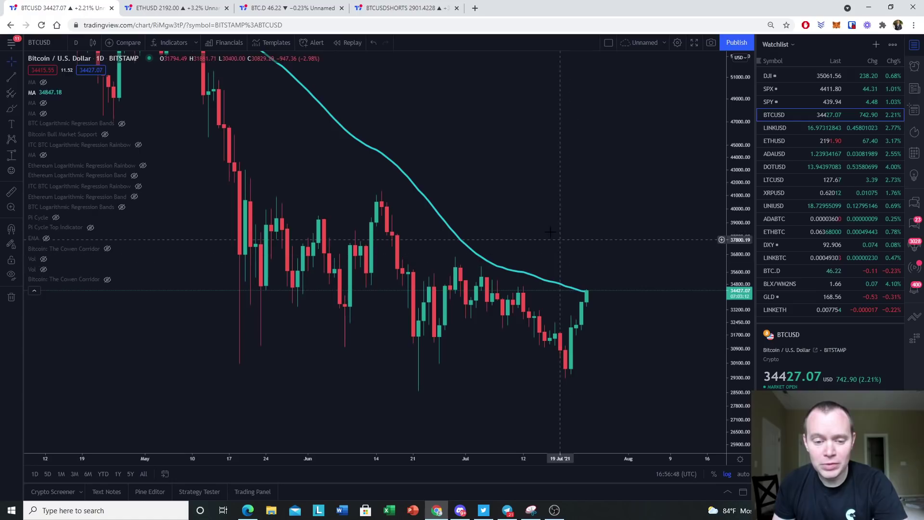
scroll(560, 239, "down", 5)
left_click_drag(713, 184, 568, 356)
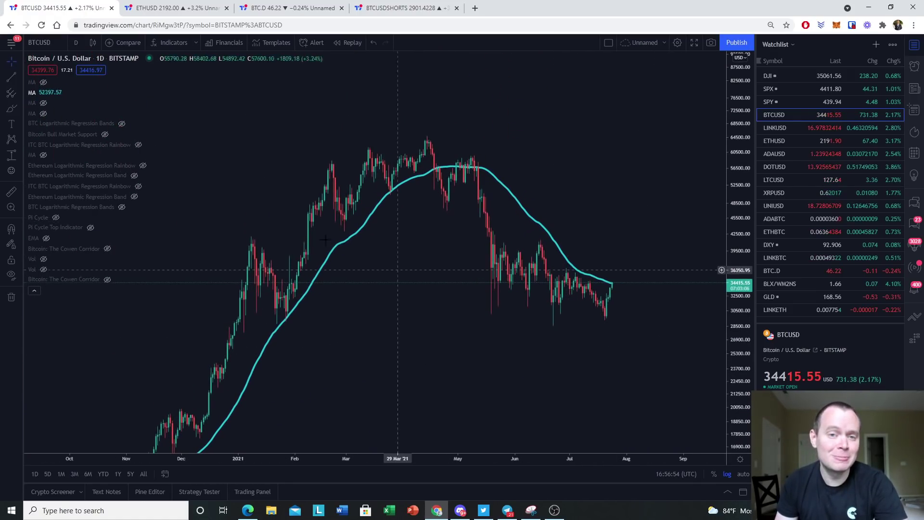
left_click(11, 108)
mouse_move(280, 328)
left_mouse_down()
mouse_move(294, 303)
mouse_move(284, 330)
left_mouse_up()
mouse_move(394, 175)
left_mouse_down()
mouse_move(401, 198)
mouse_move(379, 177)
left_mouse_up()
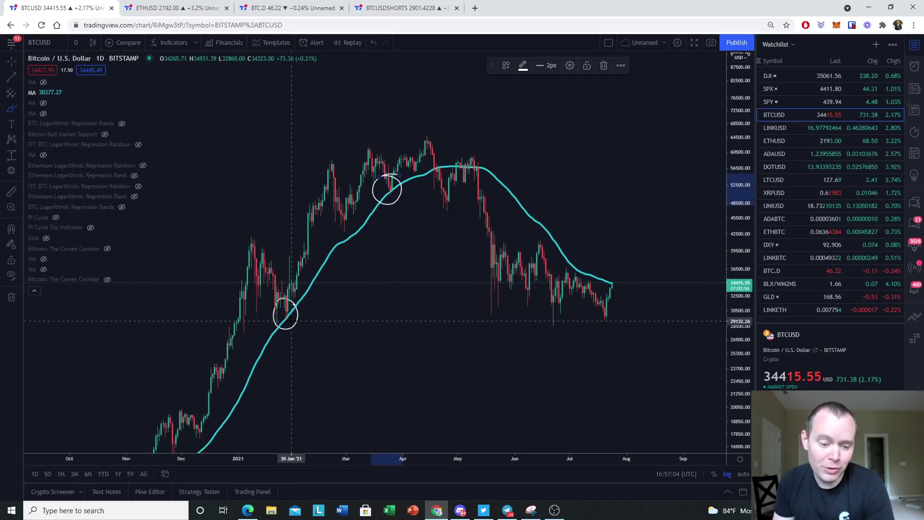
mouse_move(476, 157)
left_mouse_down()
mouse_move(460, 154)
mouse_move(450, 171)
mouse_move(483, 169)
mouse_move(473, 155)
left_mouse_up()
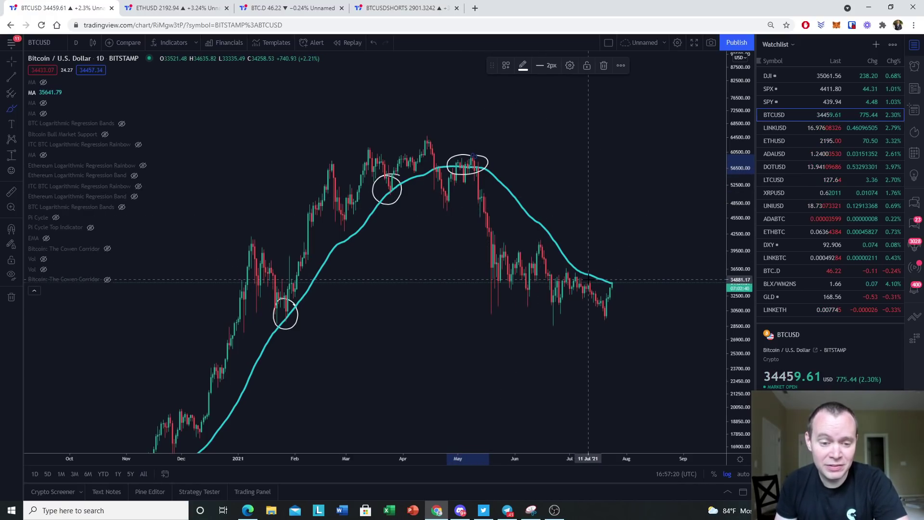
Remove all drawings and switch the chart to the 4-hour interval
right_click(636, 277)
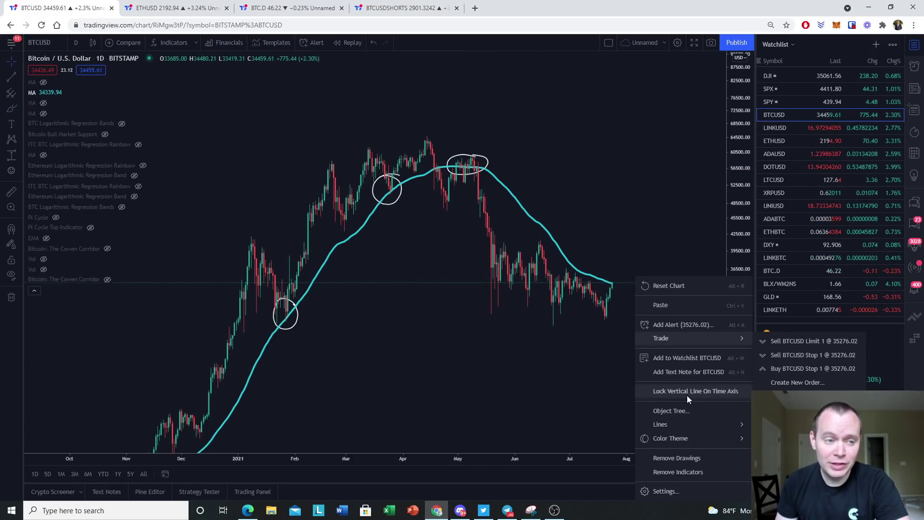
left_click(683, 452)
left_click(76, 43)
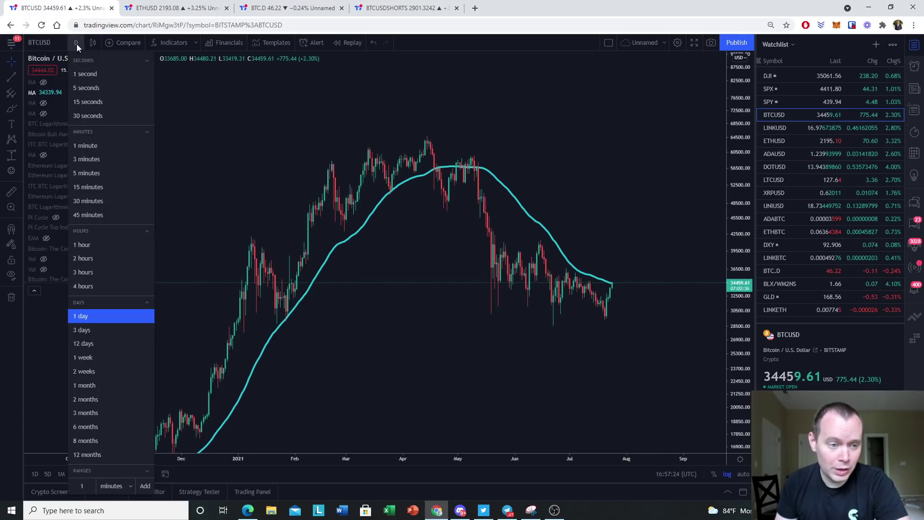
left_click(85, 287)
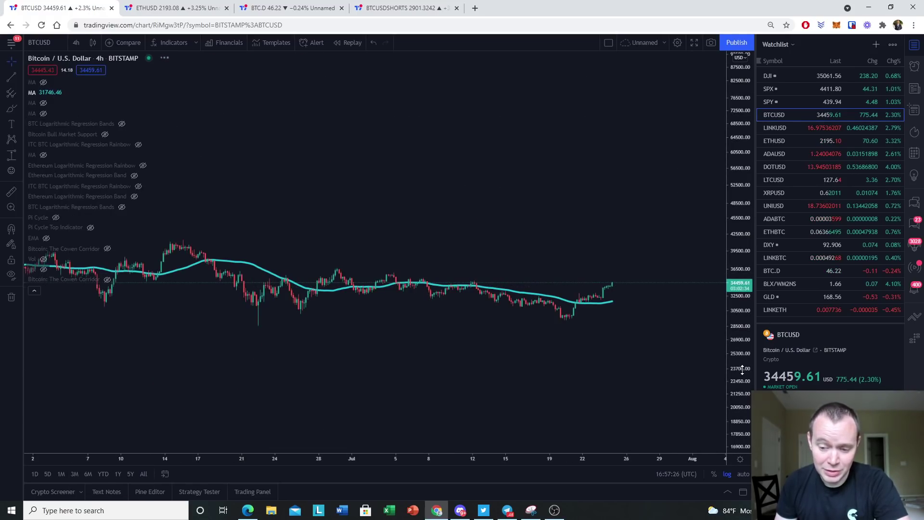
scroll(621, 235, "down", 3)
scroll(366, 223, "down", 3)
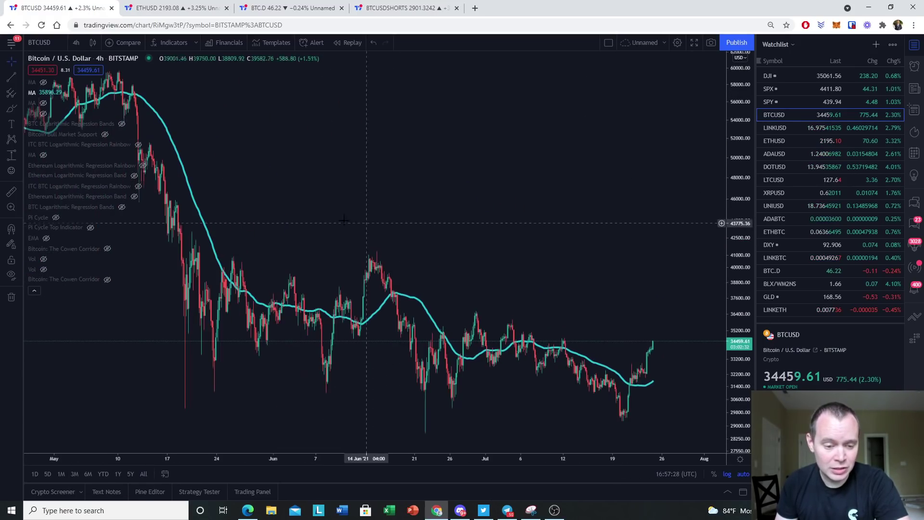
Collapse the indicator legend and draw a descending trend line from the 20 May 2021 high at about 41,670 to about 32,567 in early August
left_click(34, 291)
left_click(11, 76)
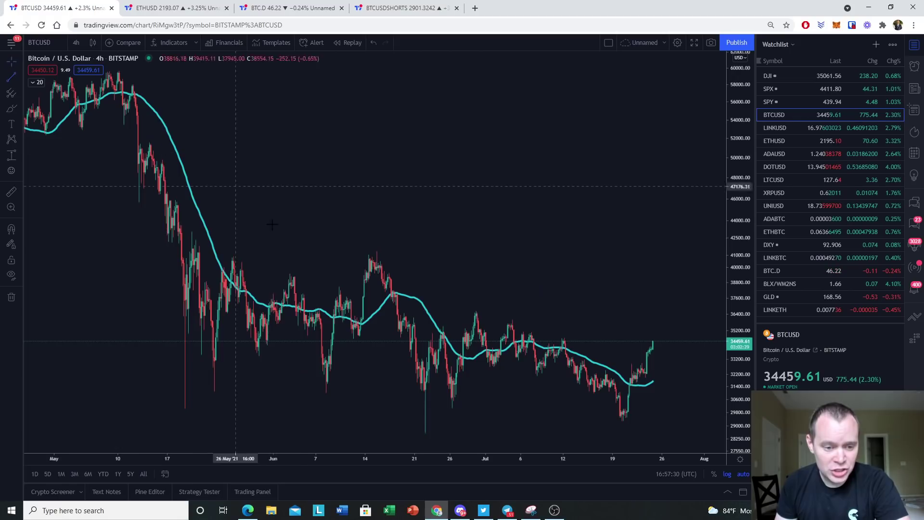
left_click(195, 251)
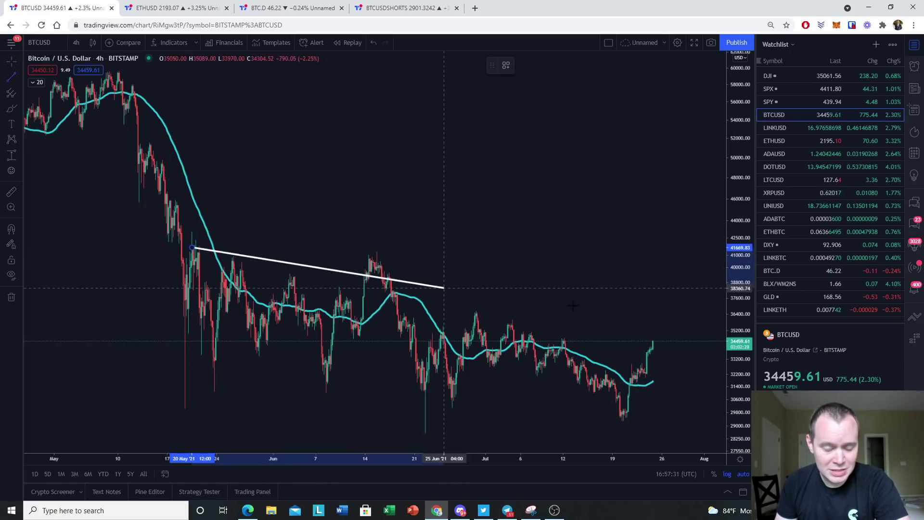
left_click(712, 368)
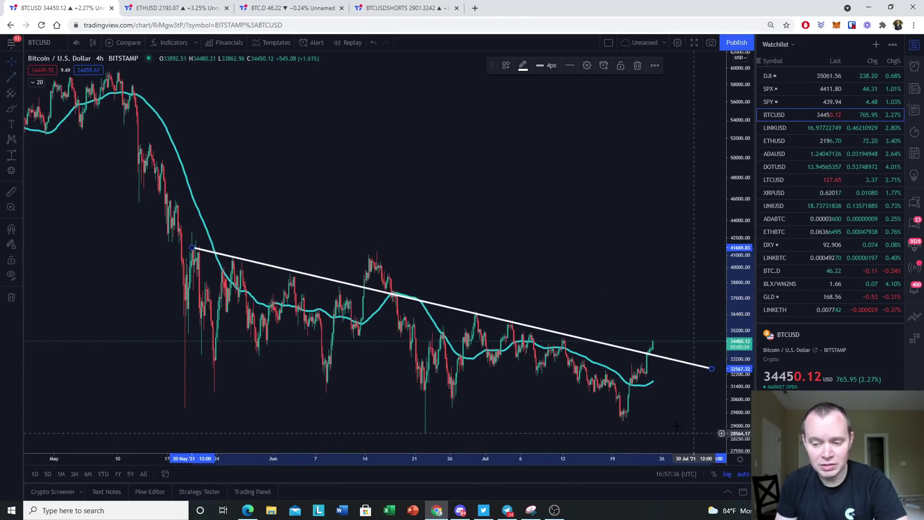
left_click(11, 61)
left_click(39, 73)
left_click_drag(503, 121, 463, 121)
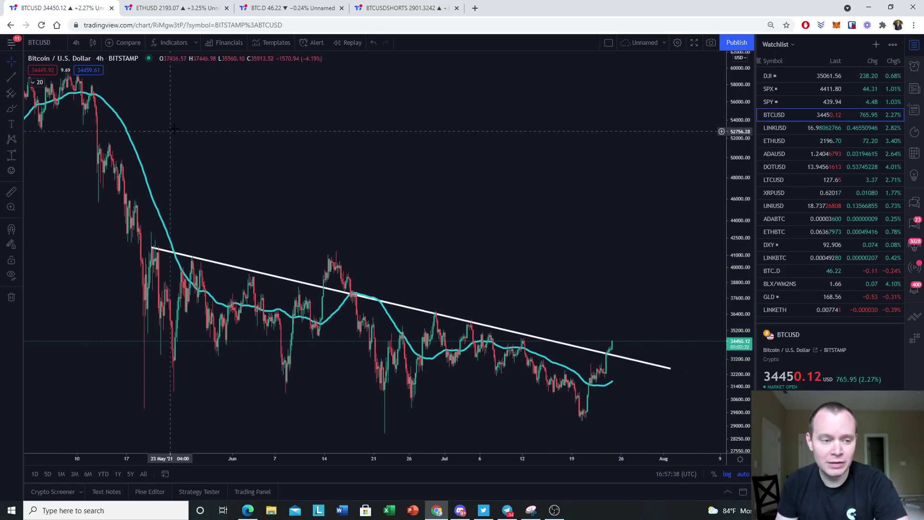
Add the Relative Strength Index indicator and switch the chart to the 1-day interval
left_click(170, 43)
left_click(426, 253)
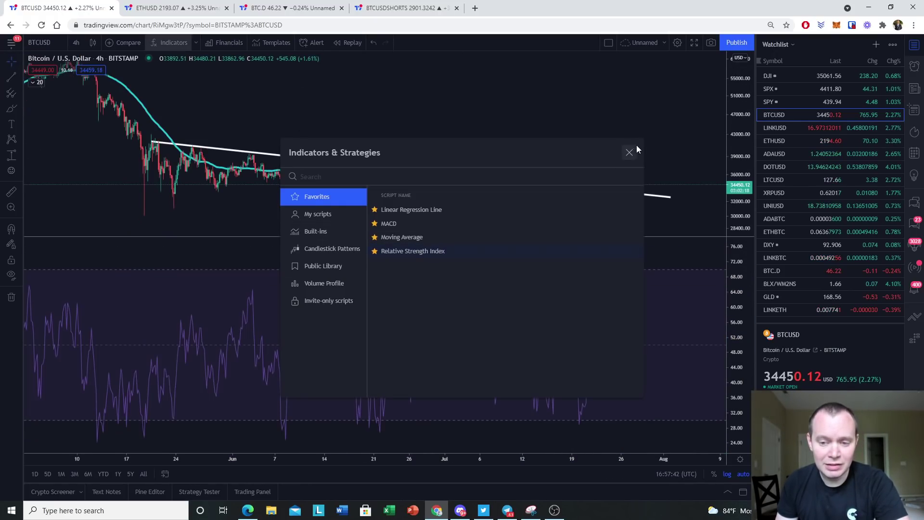
left_click(636, 147)
left_click(77, 43)
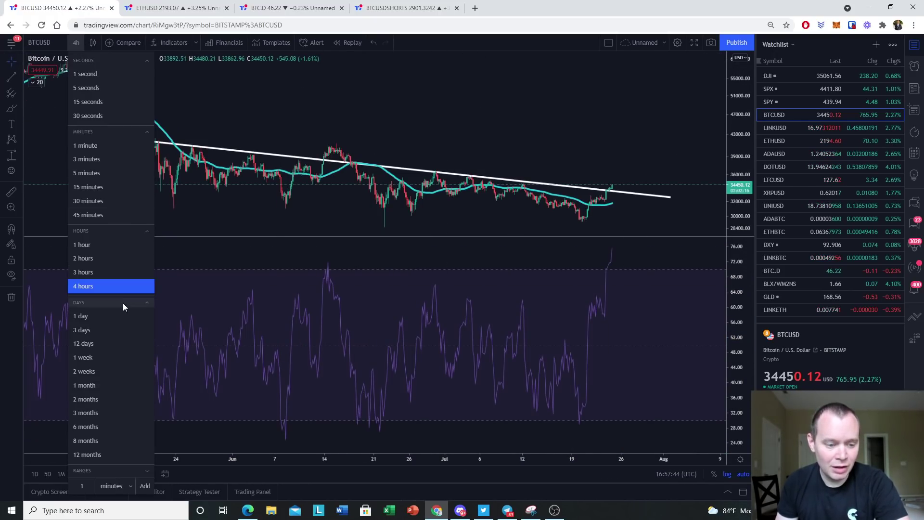
left_click(96, 316)
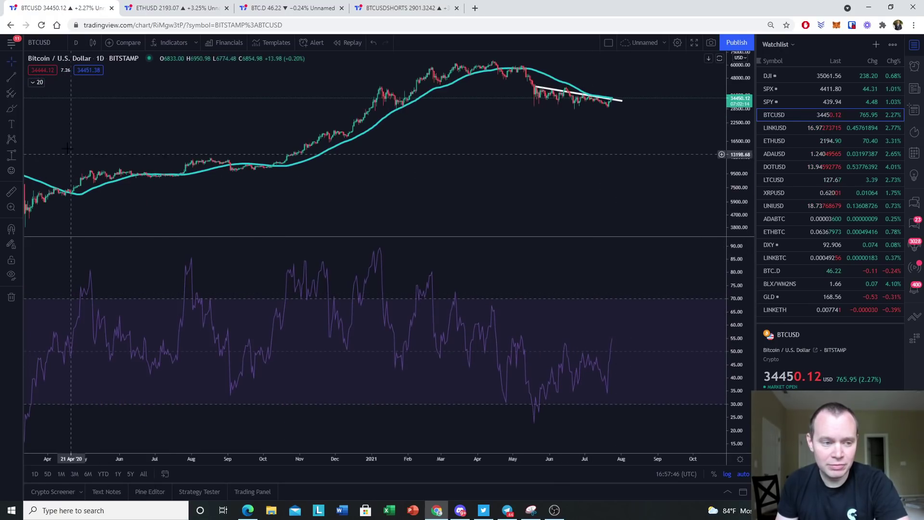
Draw a descending trend line across the RSI highs from about 89.45 on 7 January 2021 to about 29.66 on 30 September 2021
key("alt+t")
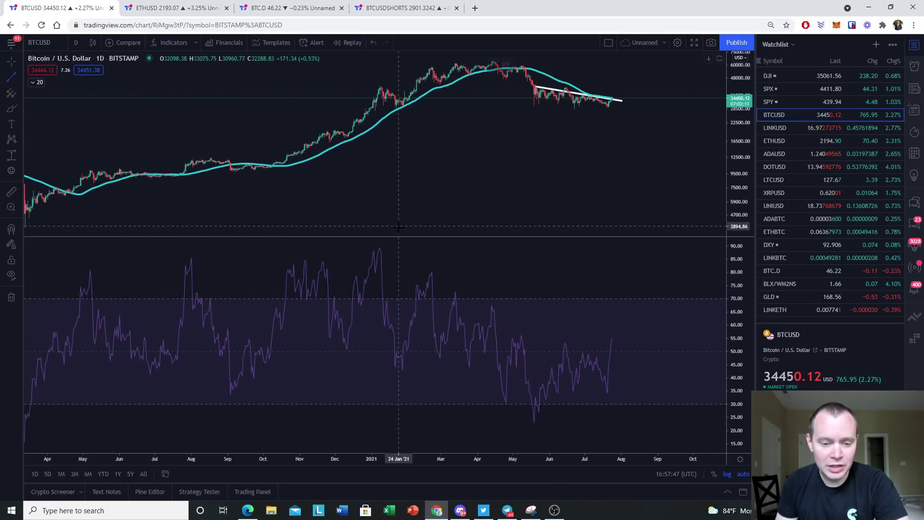
left_click(380, 247)
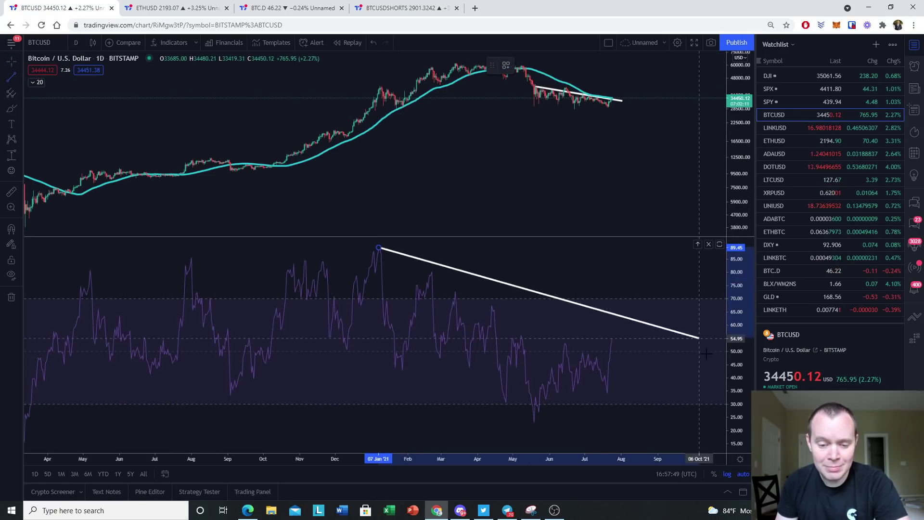
left_click(692, 405)
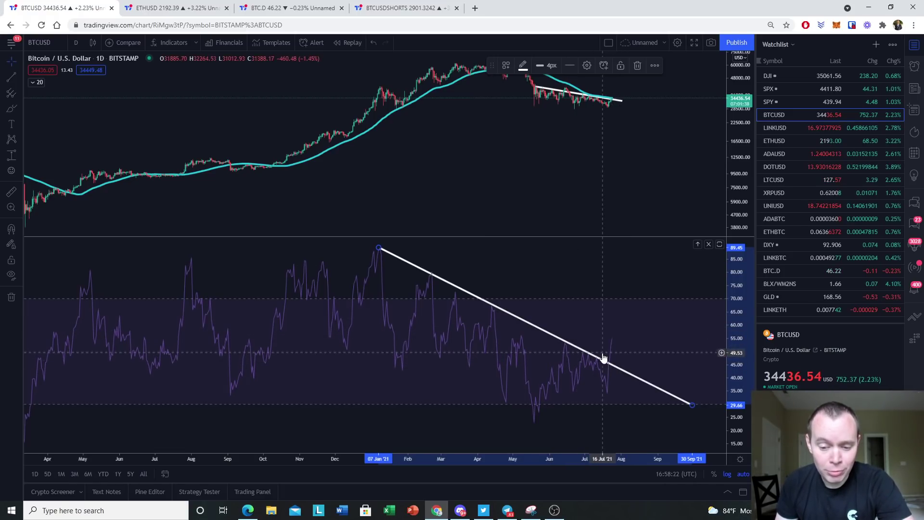
Remove the RSI pane and switch the chart to the 4-hour interval, with the descending price trend line in view
left_click(709, 244)
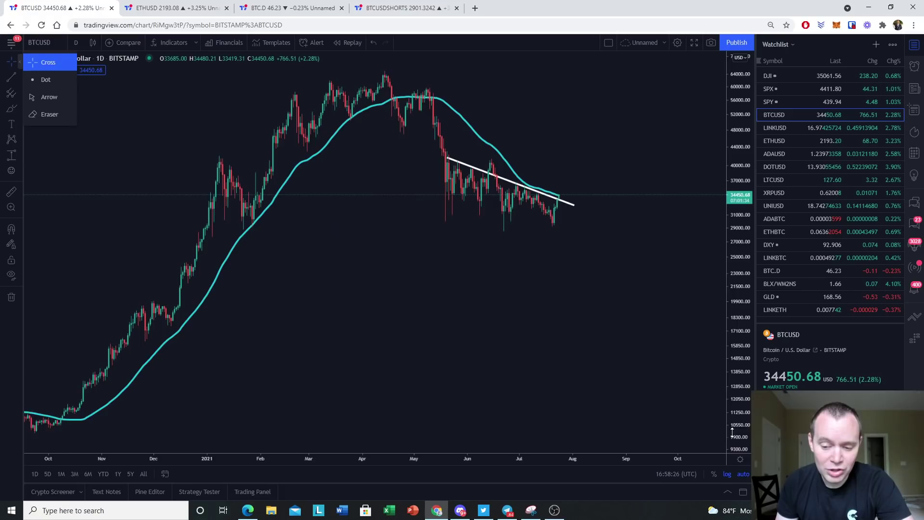
scroll(635, 310, "up", 5)
scroll(621, 296, "down", 5)
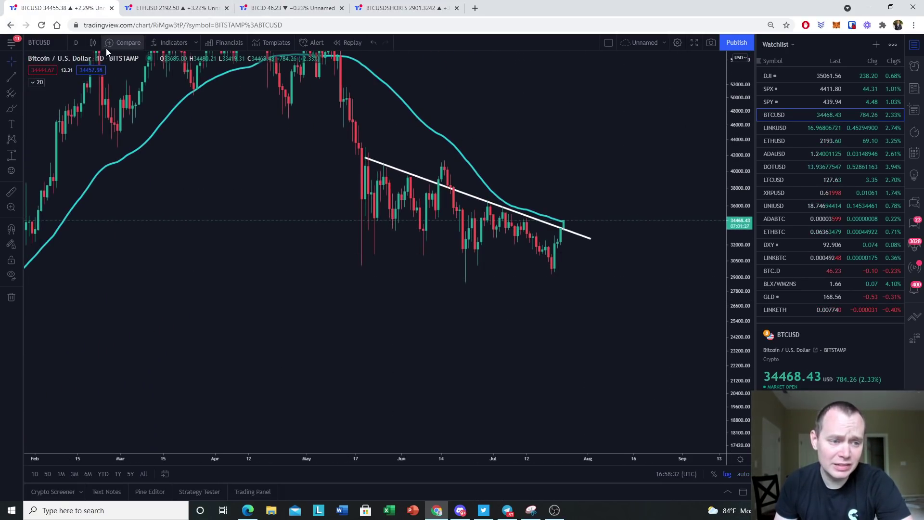
left_click(77, 44)
left_click(84, 286)
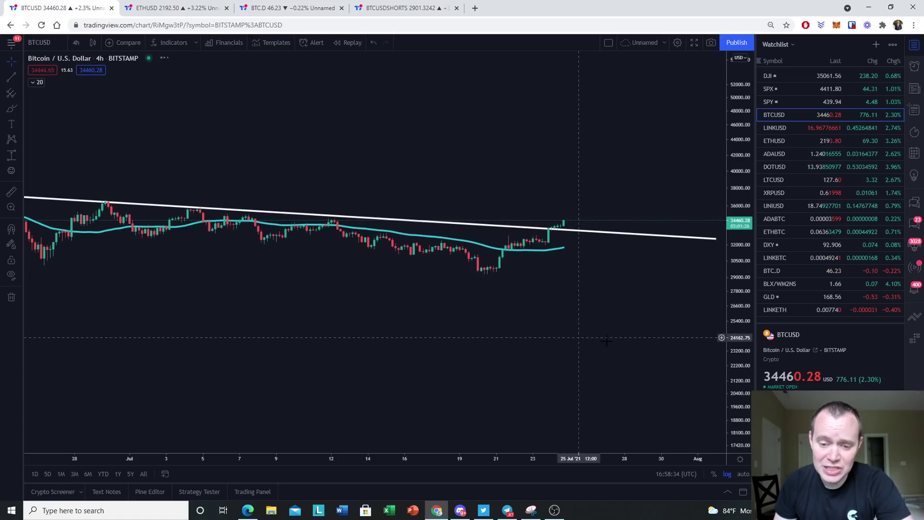
scroll(497, 188, "down", 10)
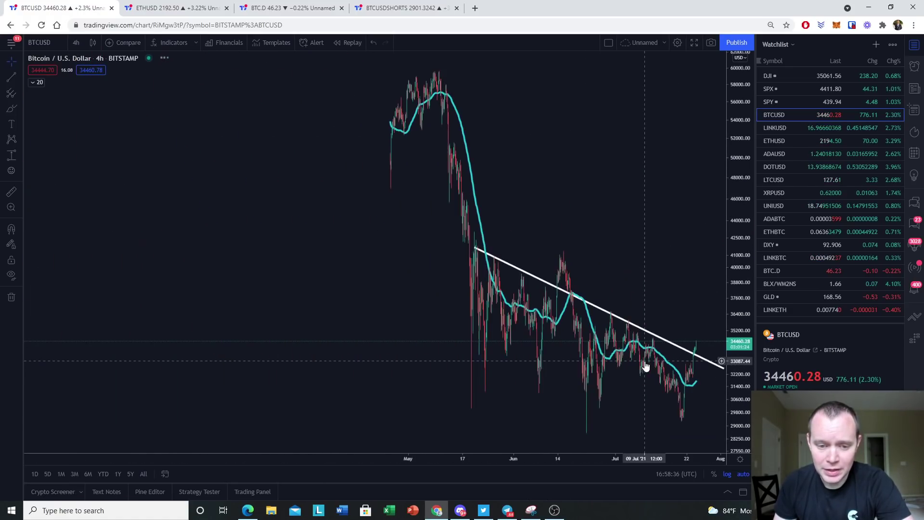
left_click_drag(496, 188, 408, 188)
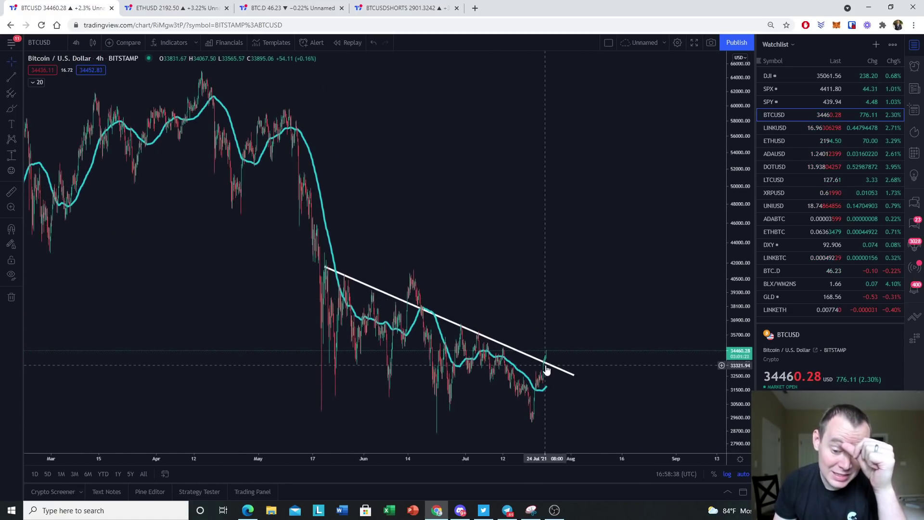
left_click(575, 374)
left_click(578, 374)
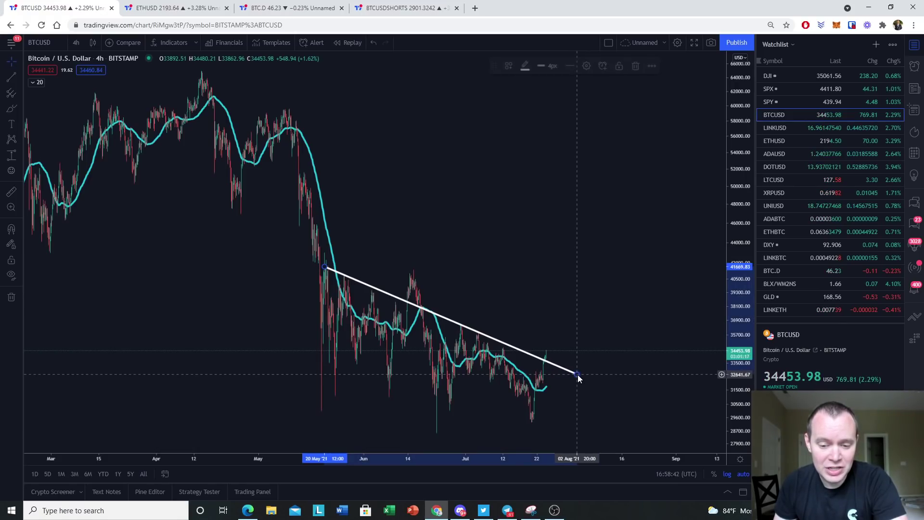
Sketch a freehand drop from the latest price through the trend line to about 31,000, and delete it
left_click(12, 108)
left_click_drag(546, 357, 559, 399)
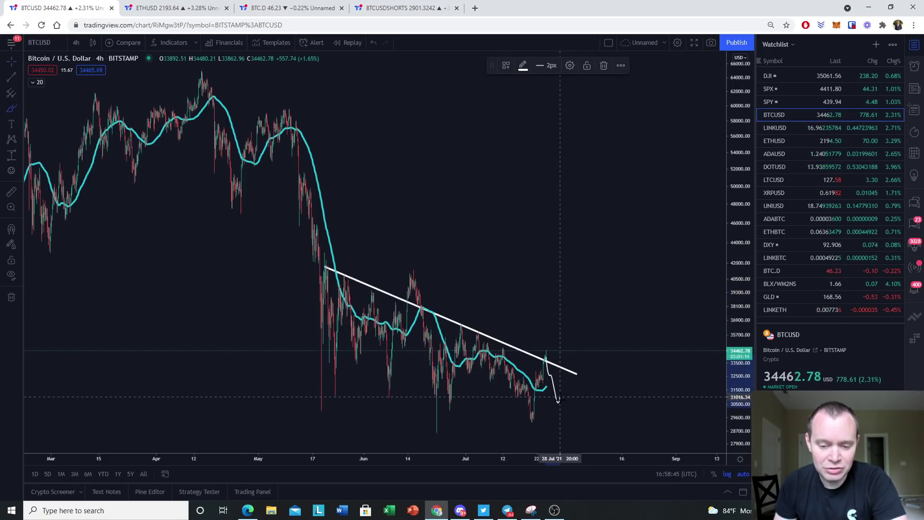
left_click(604, 65)
left_click(11, 61)
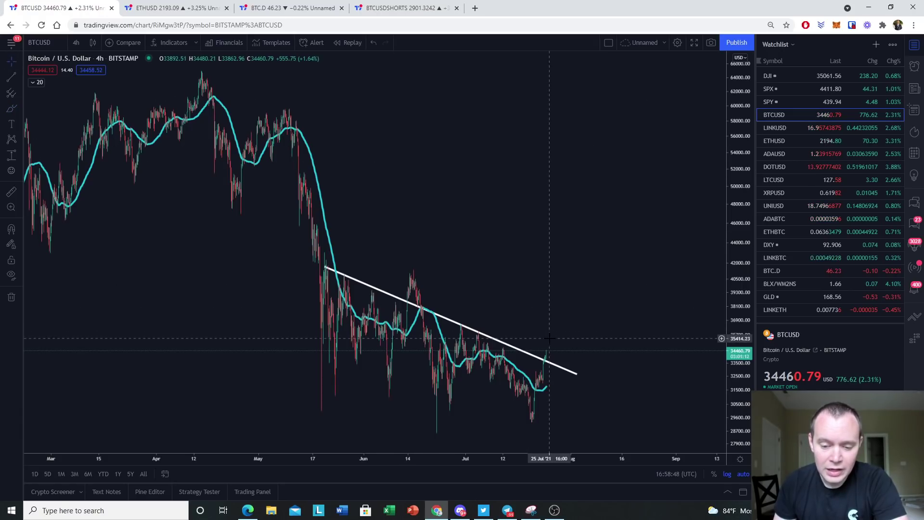
Circle the late June to early July highs along the descending trend line with the brush
scroll(384, 323, "up", 5)
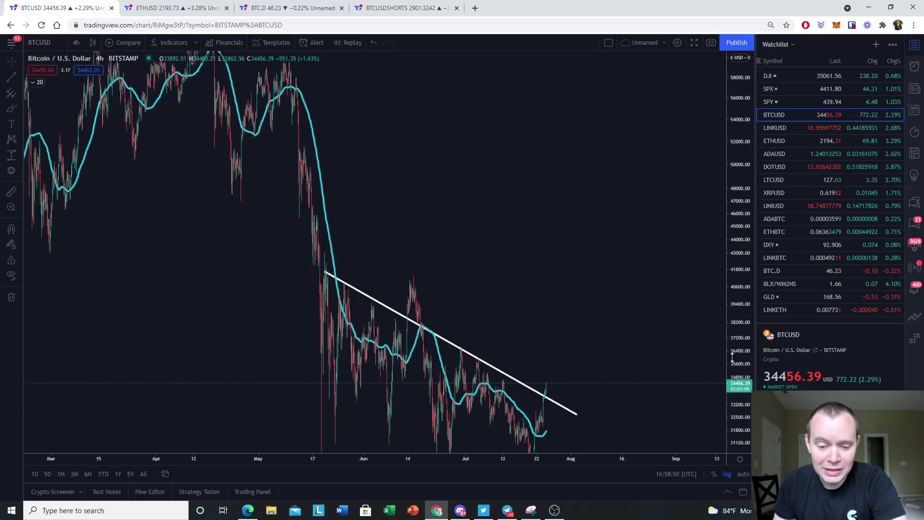
left_click_drag(384, 323, 609, 192)
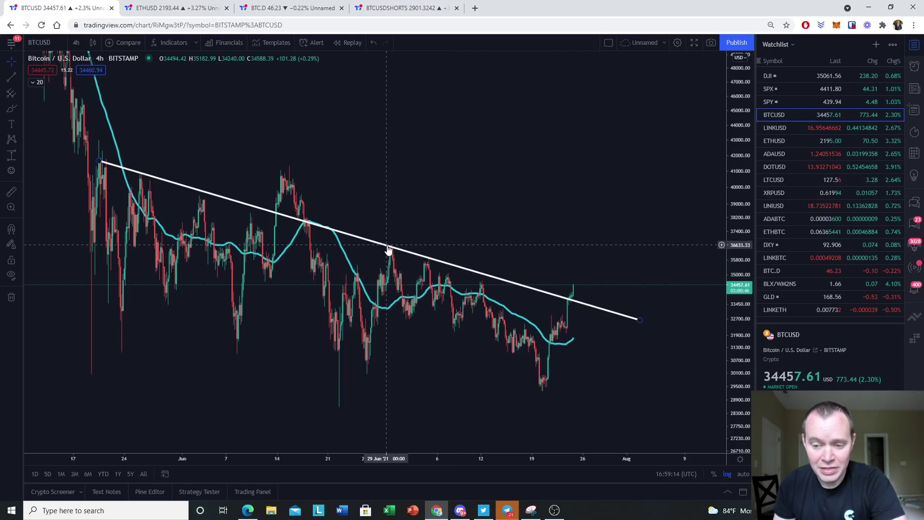
scroll(591, 244, "down", 2)
left_click(11, 109)
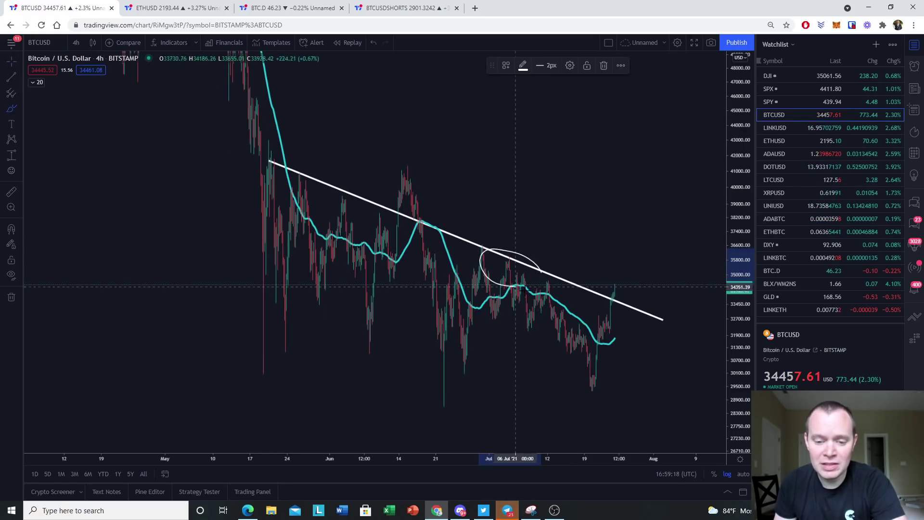
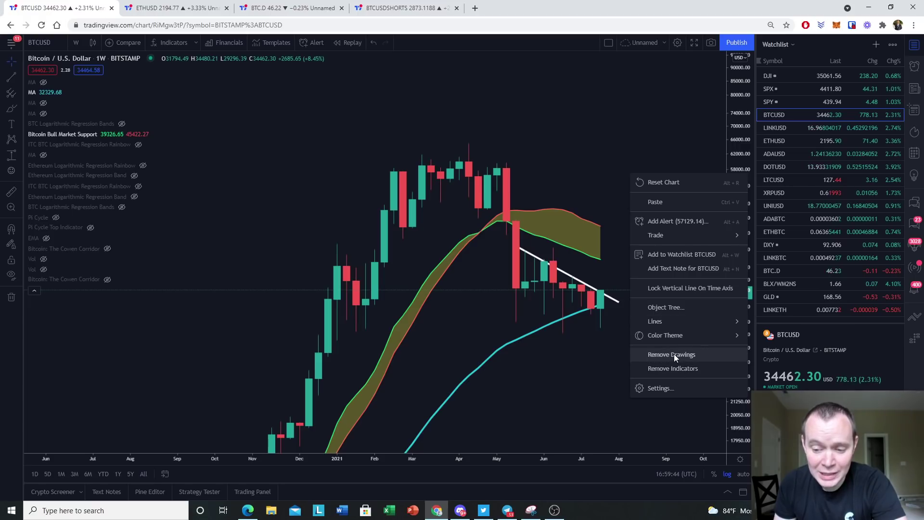
Clear all drawings and sketch on the weekly chart the support band's downward continuation and a price path climbing above it
left_click(674, 354)
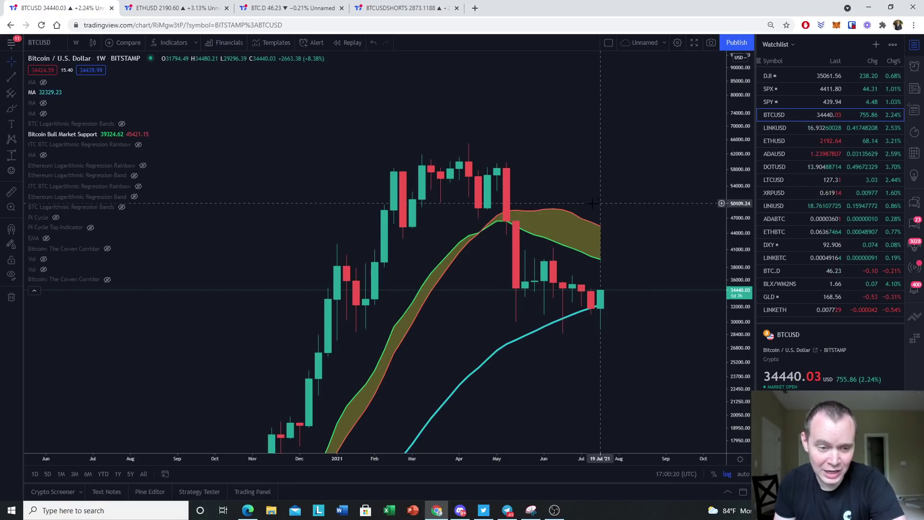
left_click(11, 108)
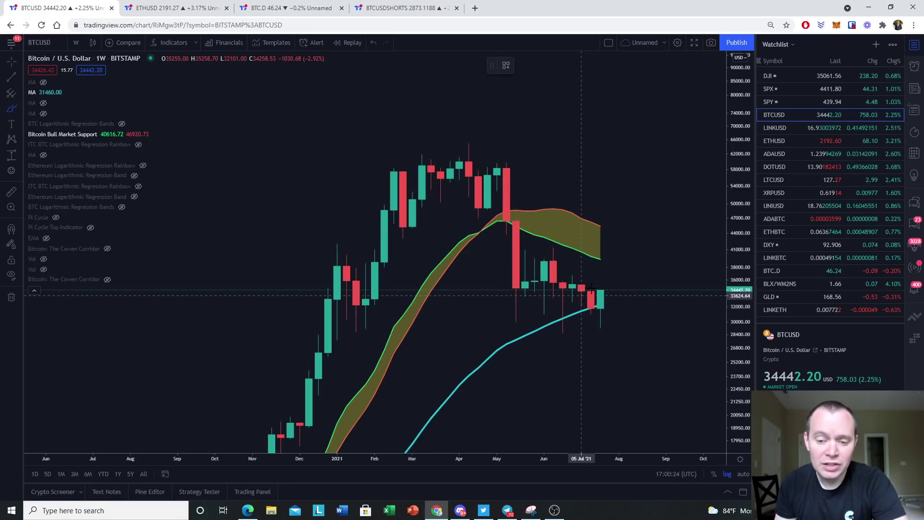
left_click_drag(601, 225, 685, 260)
mouse_move(582, 297)
left_mouse_down()
mouse_move(608, 296)
mouse_move(666, 196)
mouse_move(681, 251)
mouse_move(708, 258)
mouse_move(732, 176)
mouse_move(726, 189)
left_mouse_up()
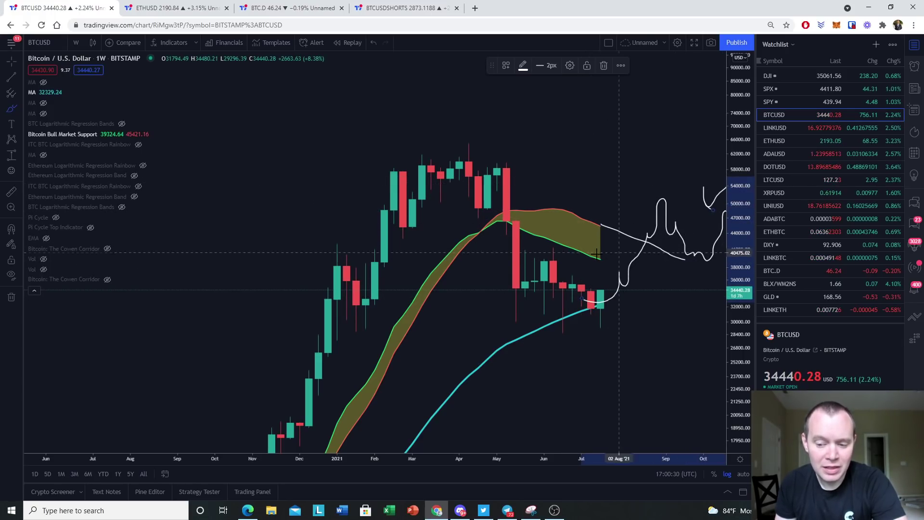
left_click(12, 62)
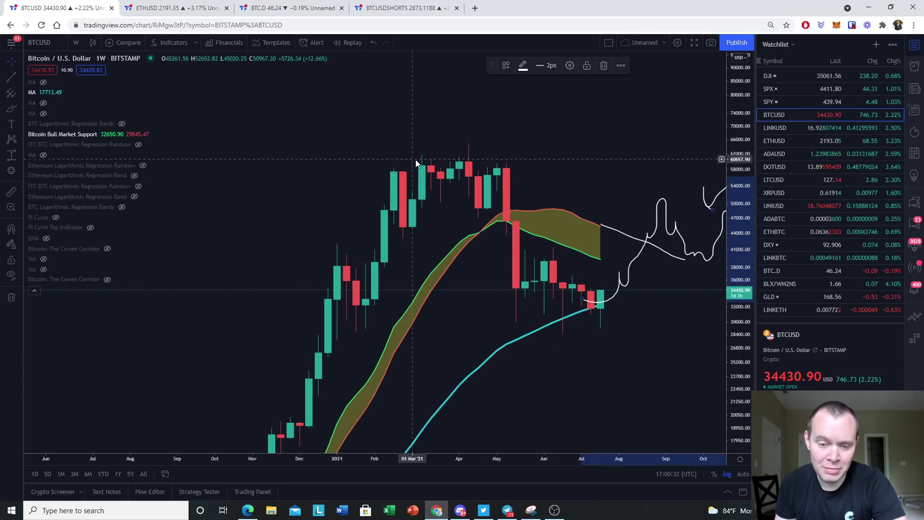
Remove all freehand drawings from the BTCUSD chart and switch it to the 1-month interval
right_click(417, 161)
left_click(500, 341)
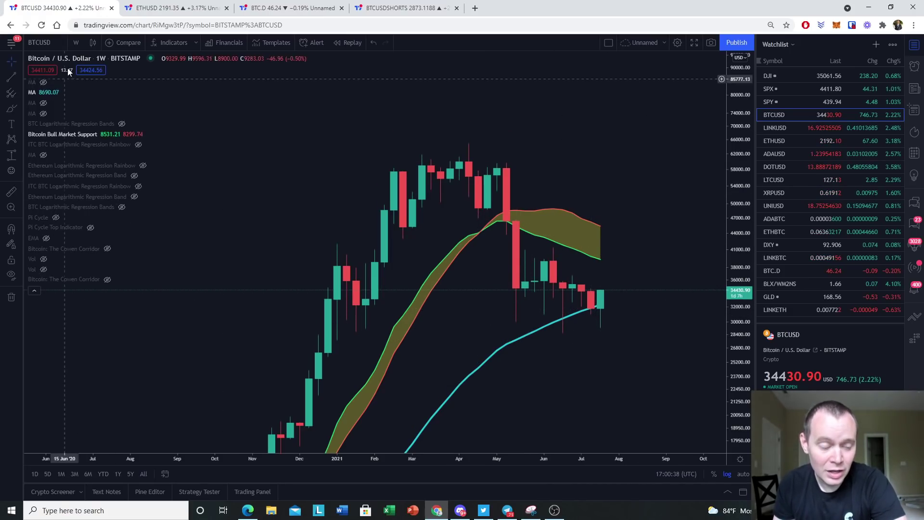
left_click(75, 43)
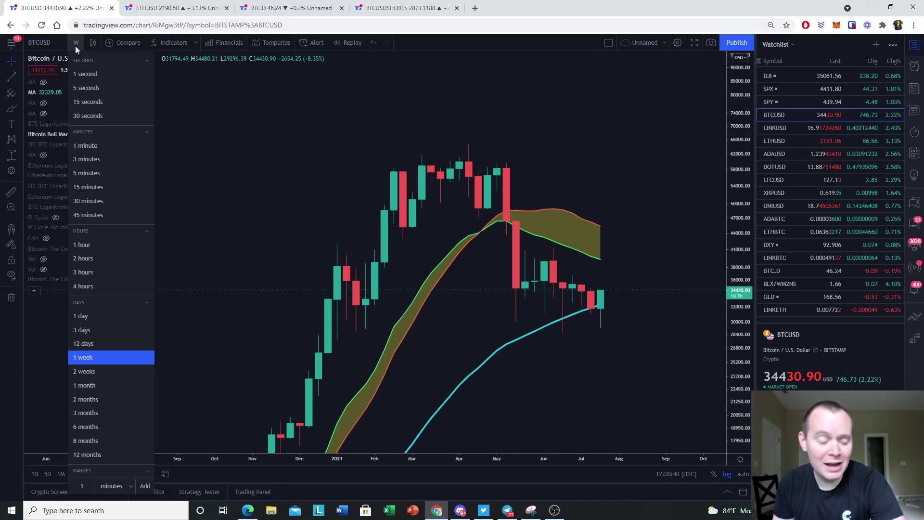
left_click(84, 385)
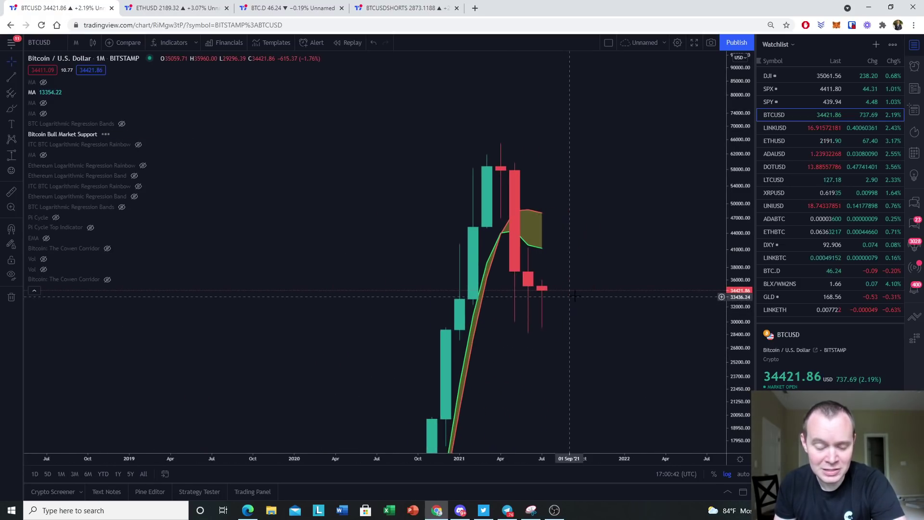
Hide the Bitcoin Bull Market Support indicator and examine the monthly candles from 2018 to 2021 against the moving average
scroll(380, 330, "up", 2)
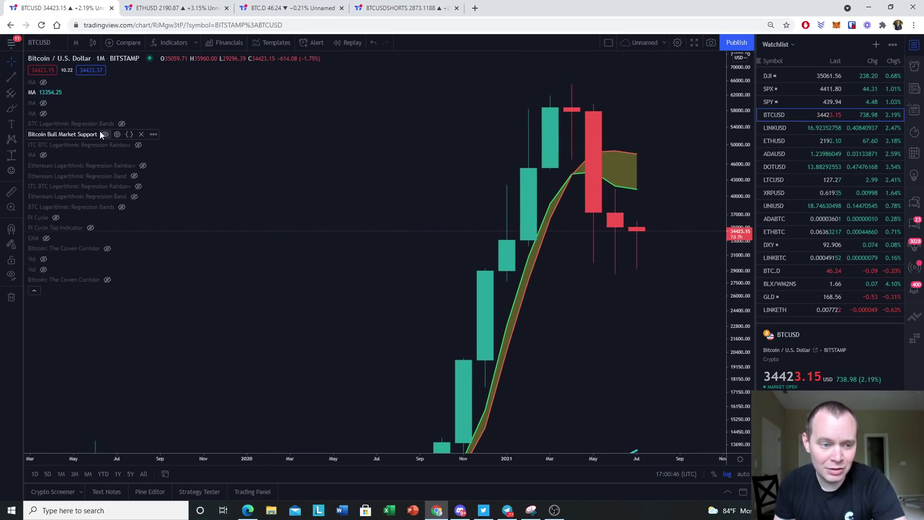
left_click(104, 134)
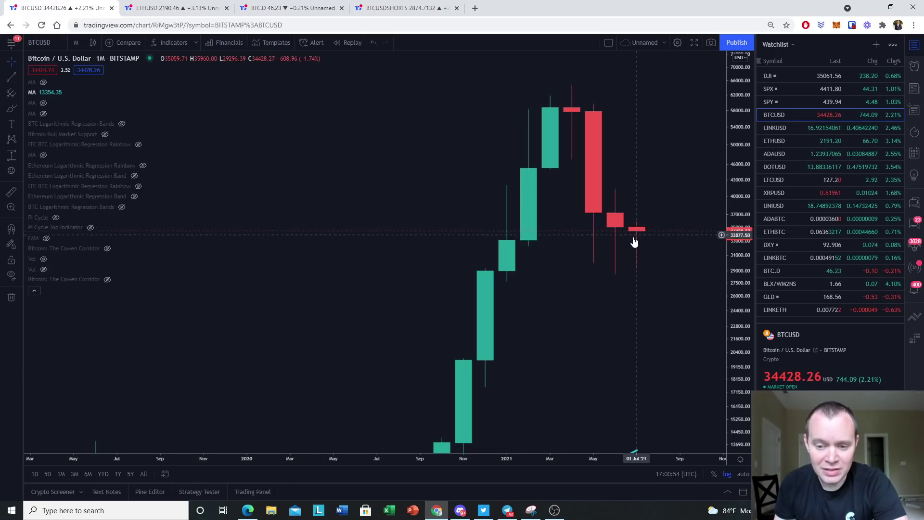
scroll(677, 302, "down", 2)
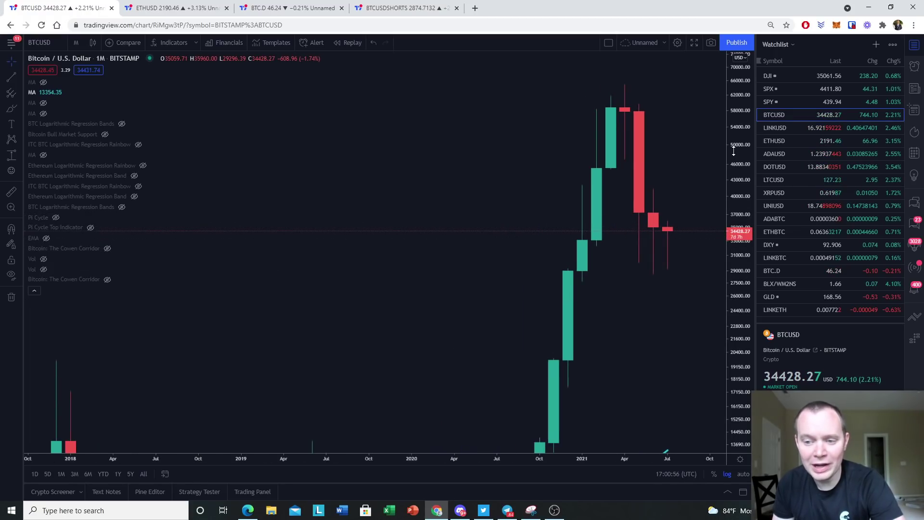
left_click_drag(678, 301, 554, 231)
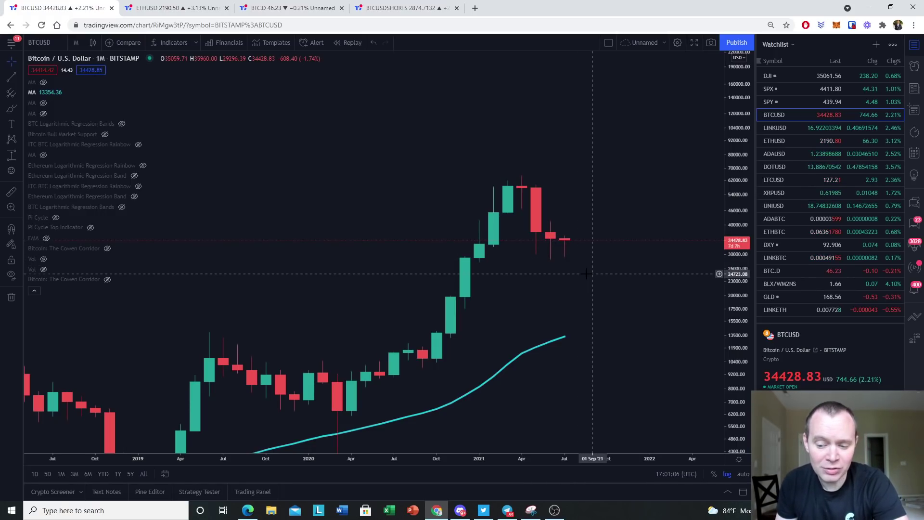
scroll(584, 269, "left", 5)
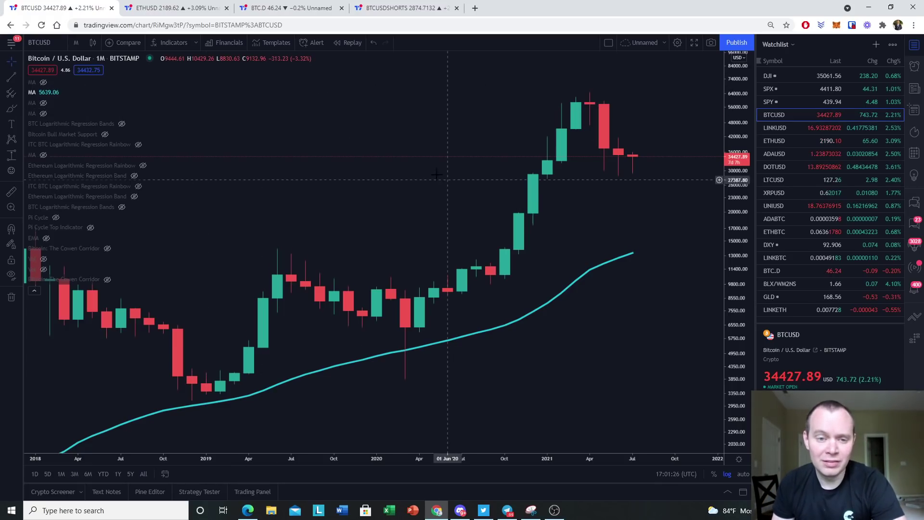
left_click_drag(431, 145, 414, 195)
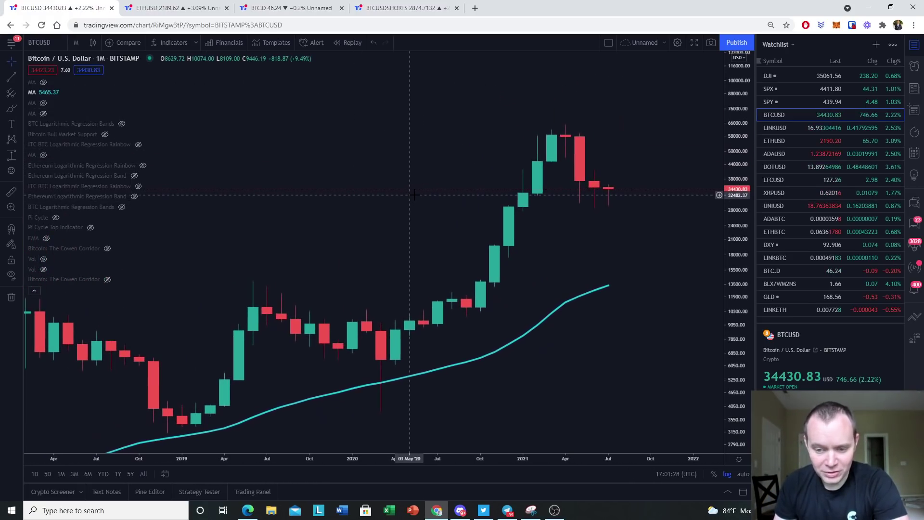